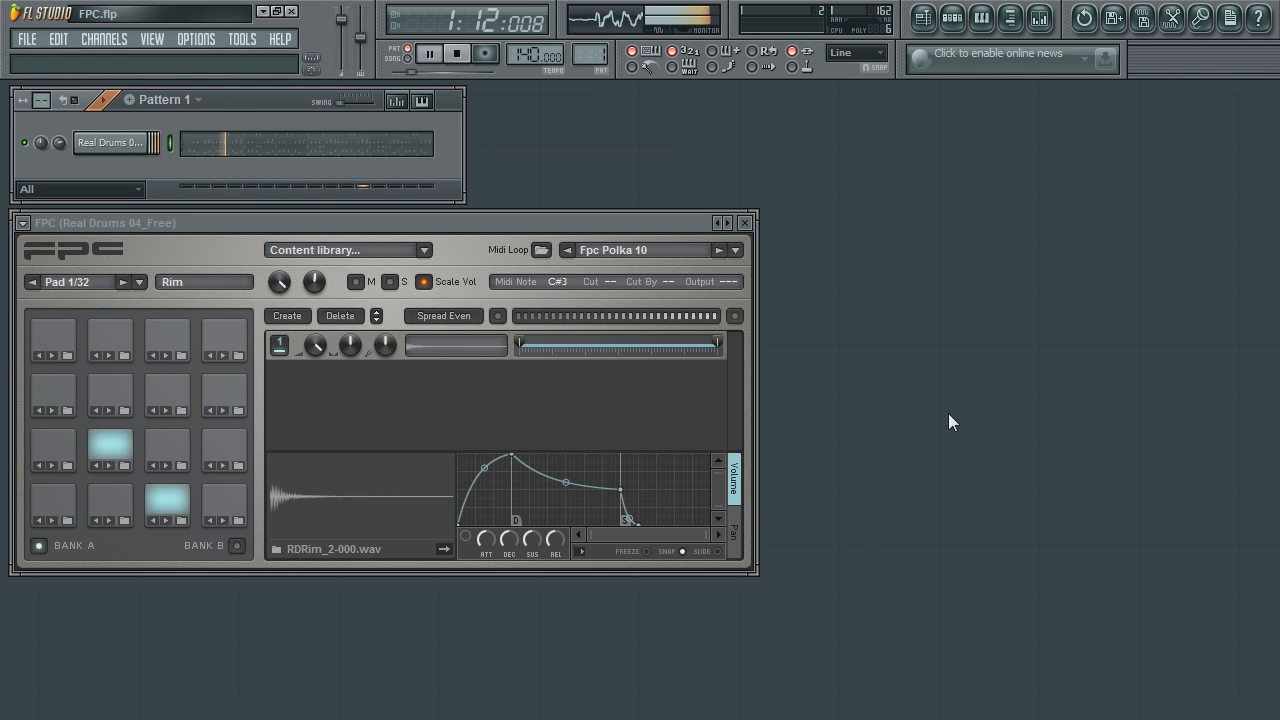
- Step the FPC pad selector to Pad 6 Snare 2 and stop playback
click(124, 282)
click(124, 282)
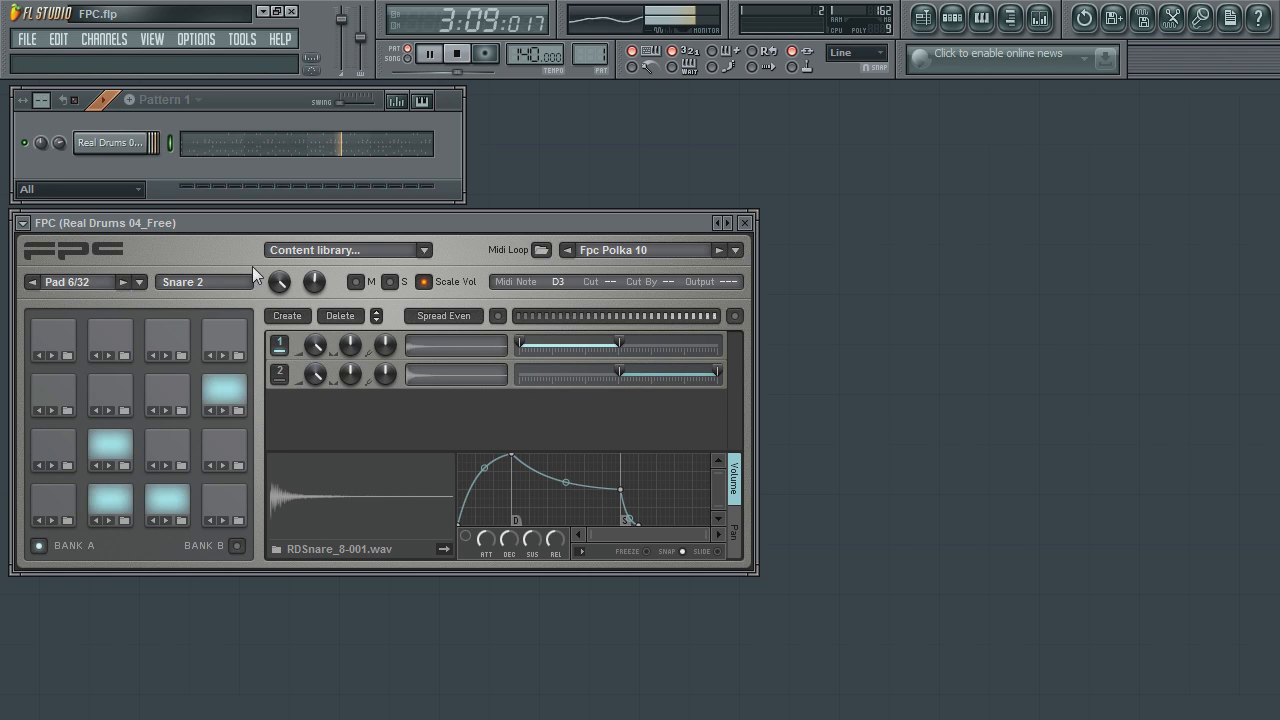
click(457, 53)
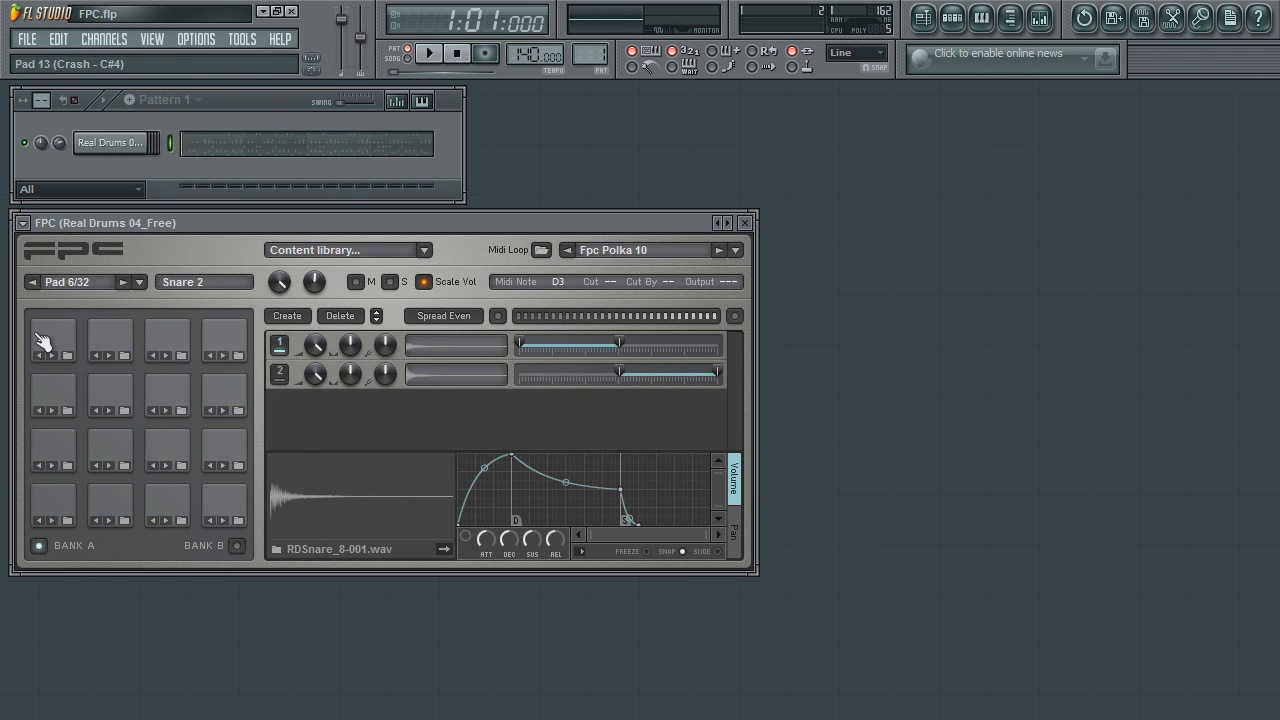
- Audition a row of FPC pads including Cowbell and Mid Tom, then trigger notes from the keyboard
click(52, 338)
click(110, 338)
click(167, 338)
click(223, 393)
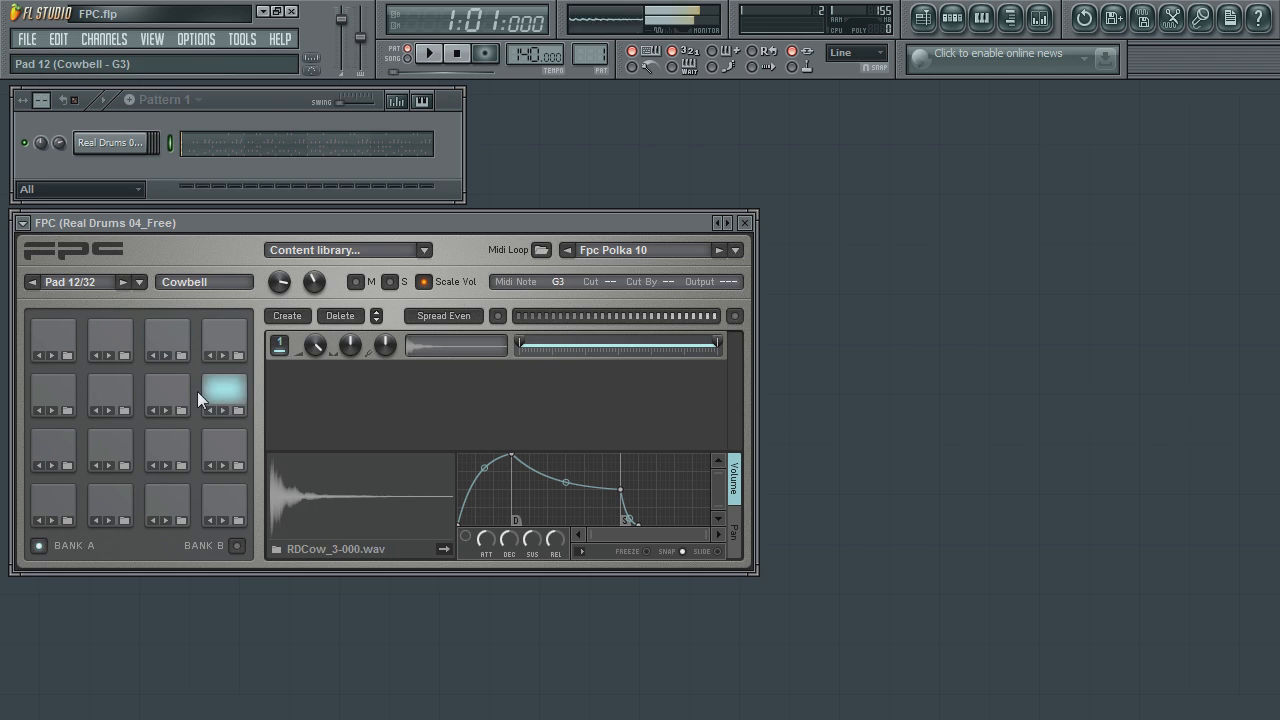
click(167, 395)
click(110, 395)
click(52, 395)
click(110, 450)
click(118, 395)
key(c)
key(z)
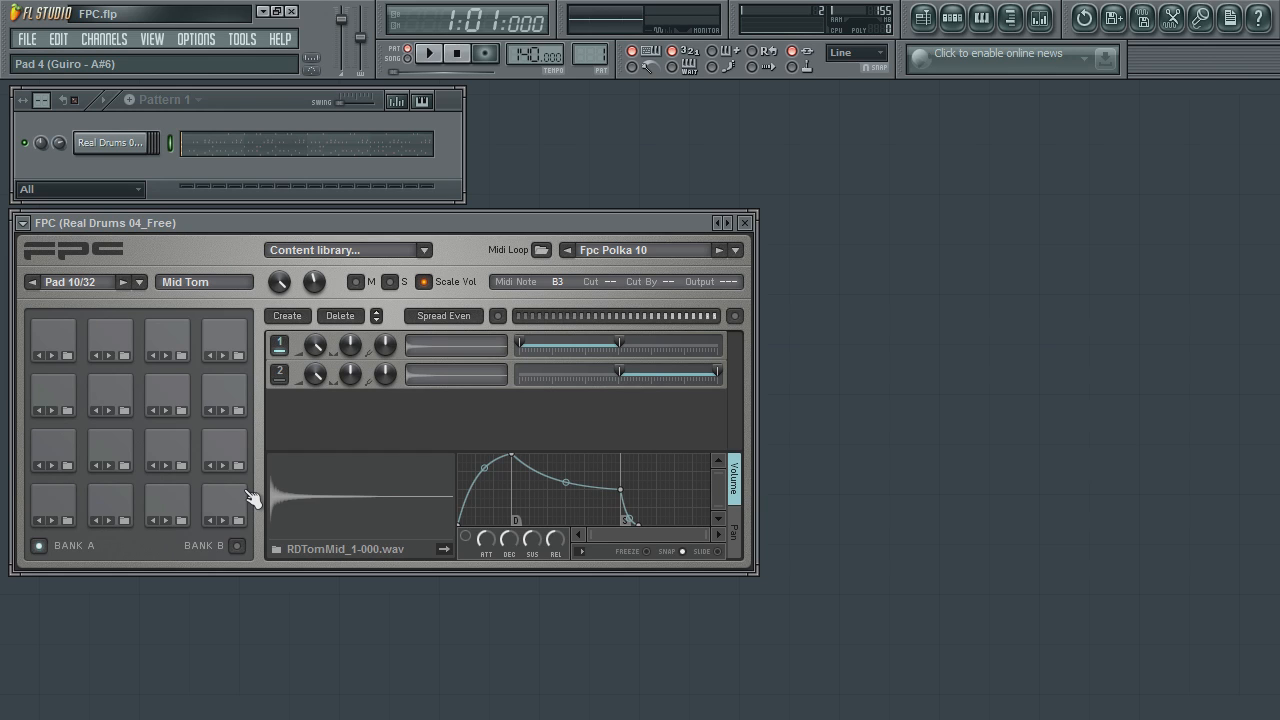
- Switch editing from Crash to Closed Hat via the pad list and bring up the FPC kit content library
click(223, 340)
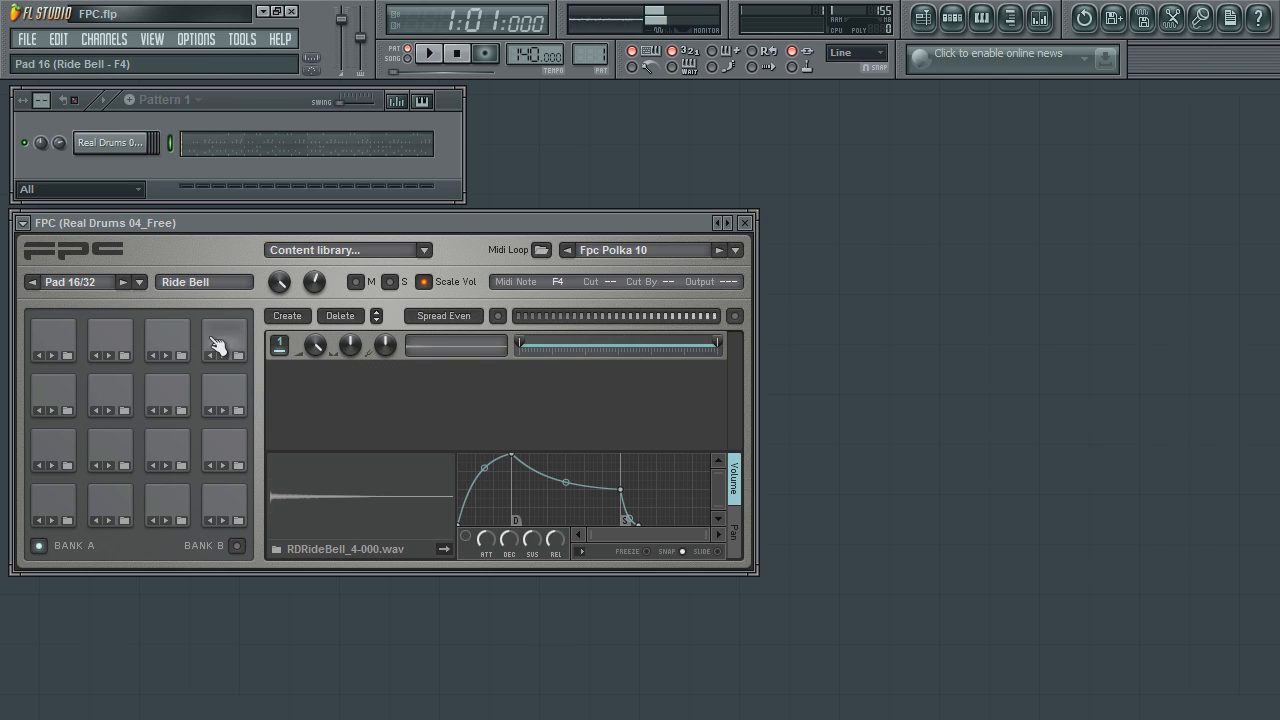
click(53, 340)
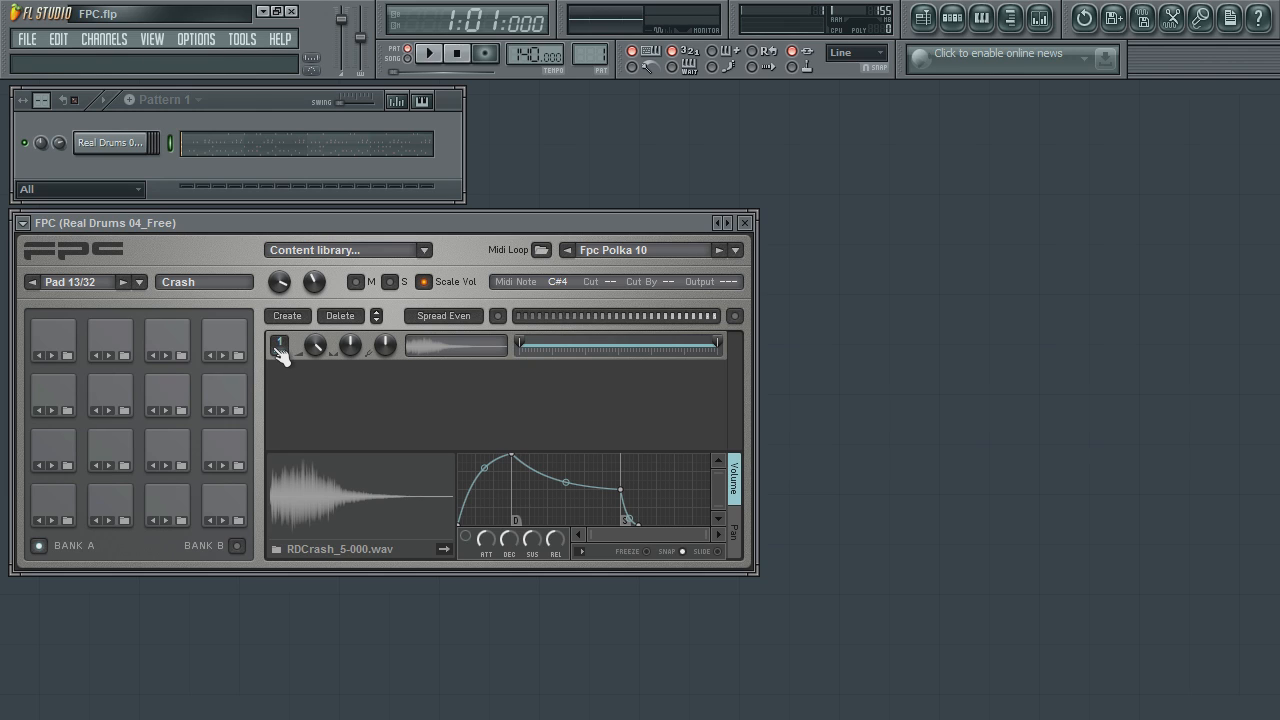
click(140, 282)
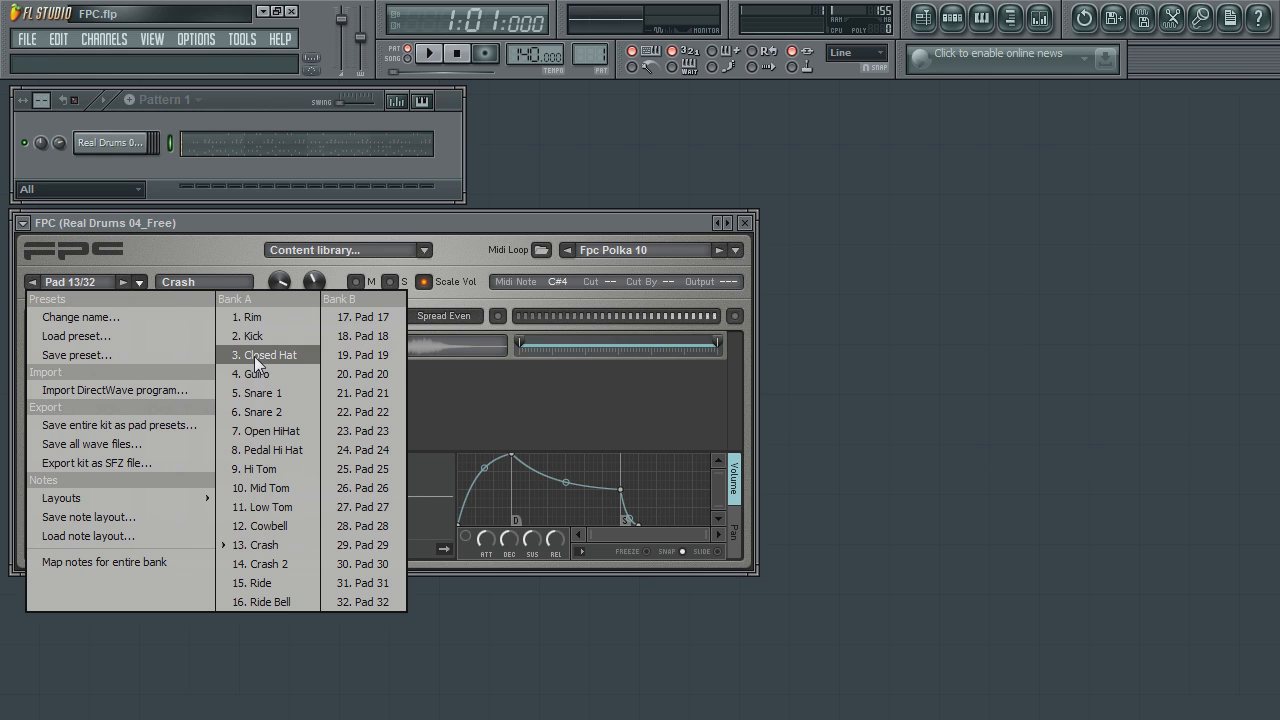
click(254, 356)
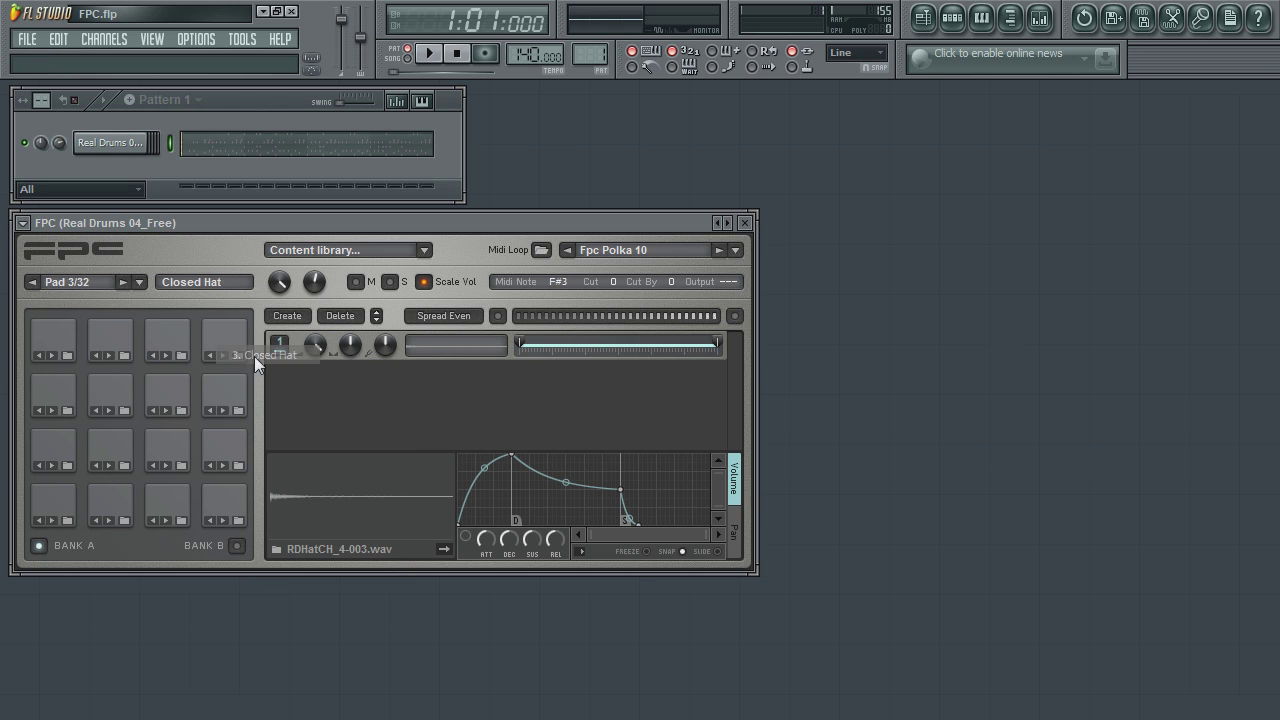
click(423, 252)
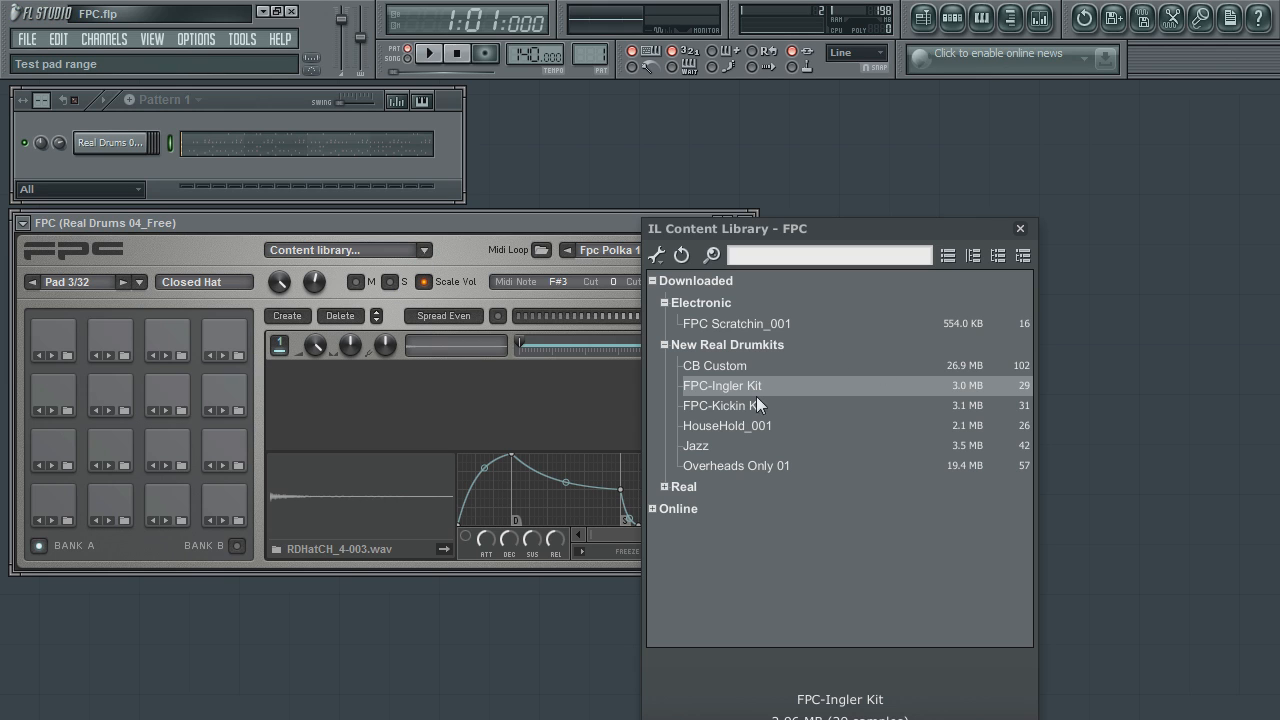
- Load the HouseHold_001 kit into FPC and play it back briefly to hear it
double_click(718, 425)
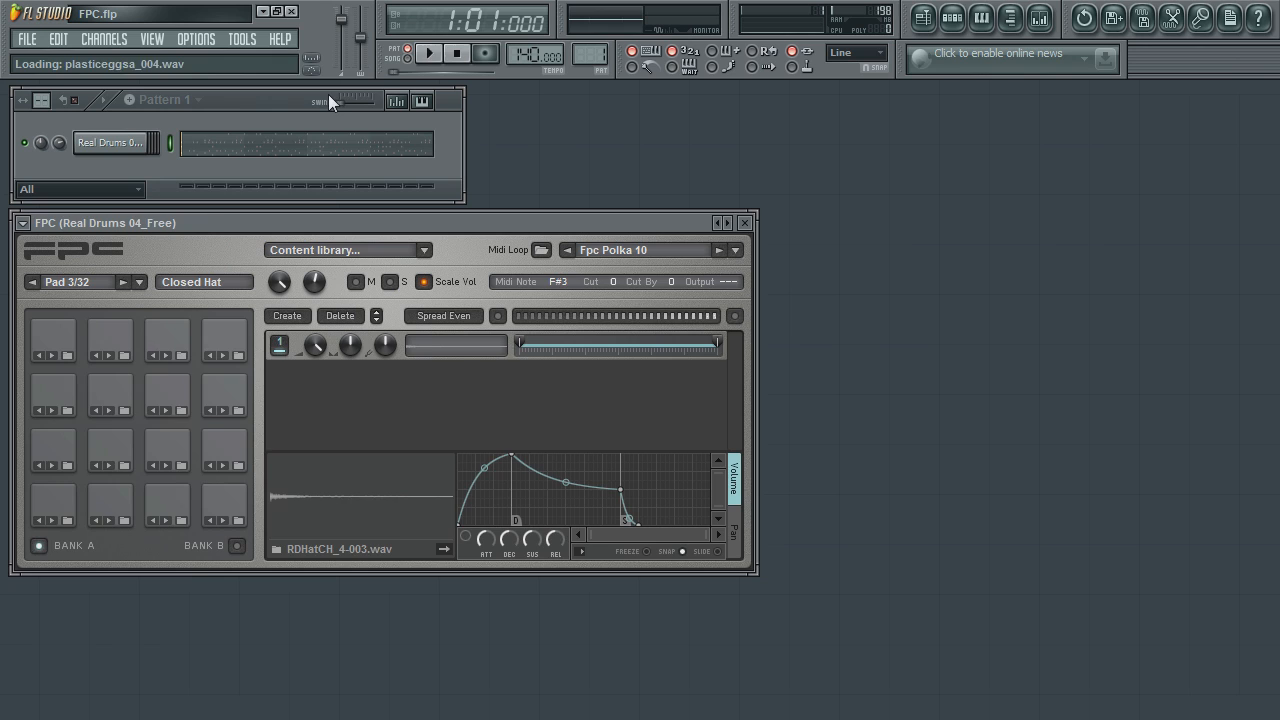
key(F8)
click(430, 55)
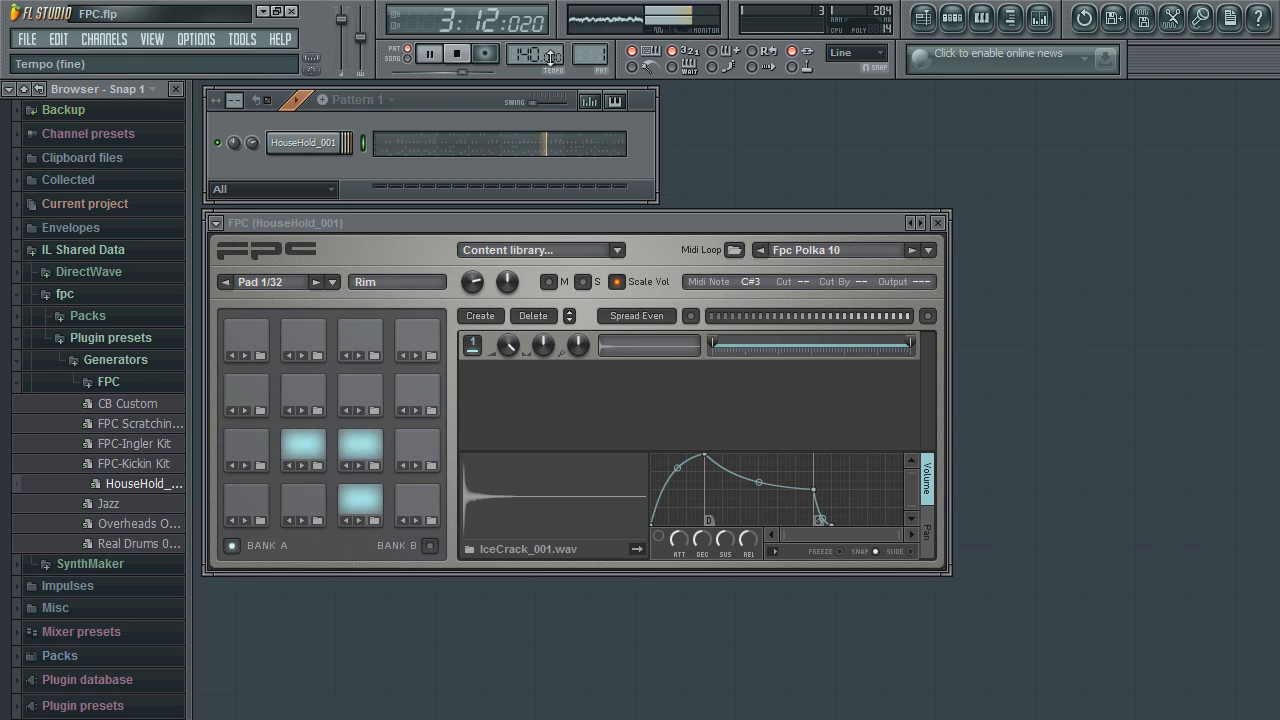
click(458, 54)
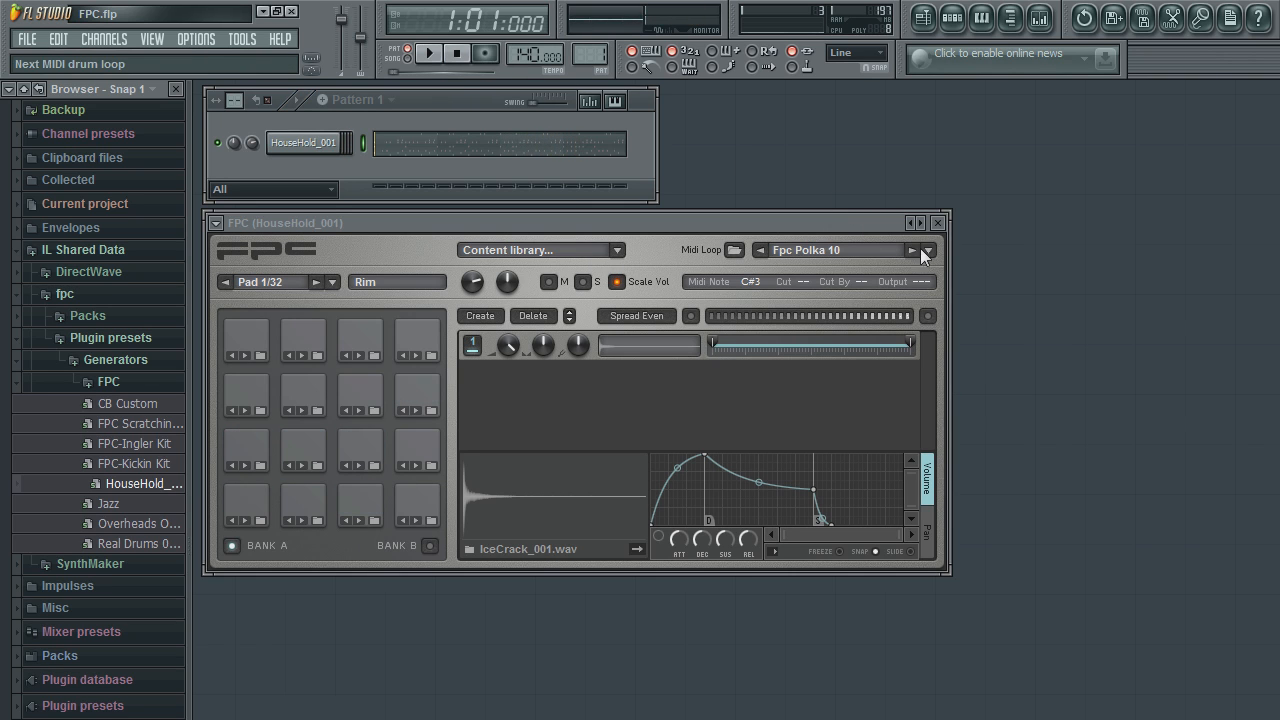
- Load the Downtempo 03 MIDI loop from the Downtempo Loops folder
click(735, 250)
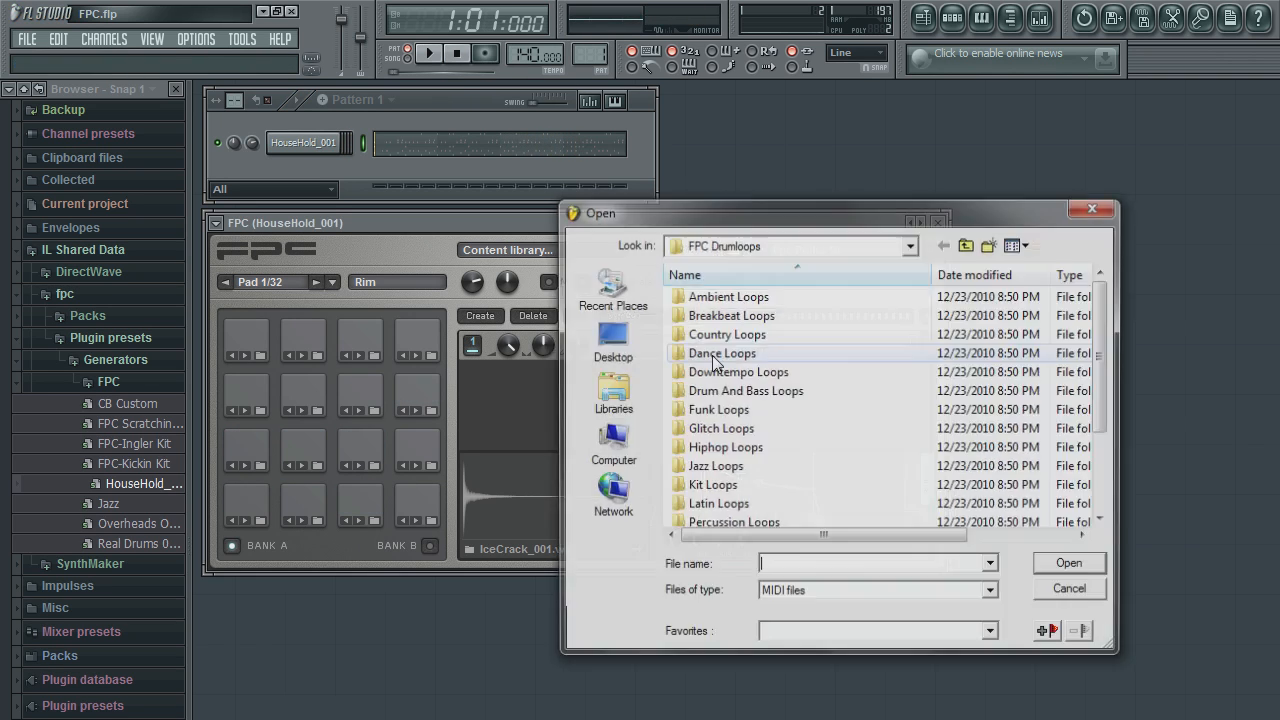
double_click(715, 370)
double_click(715, 345)
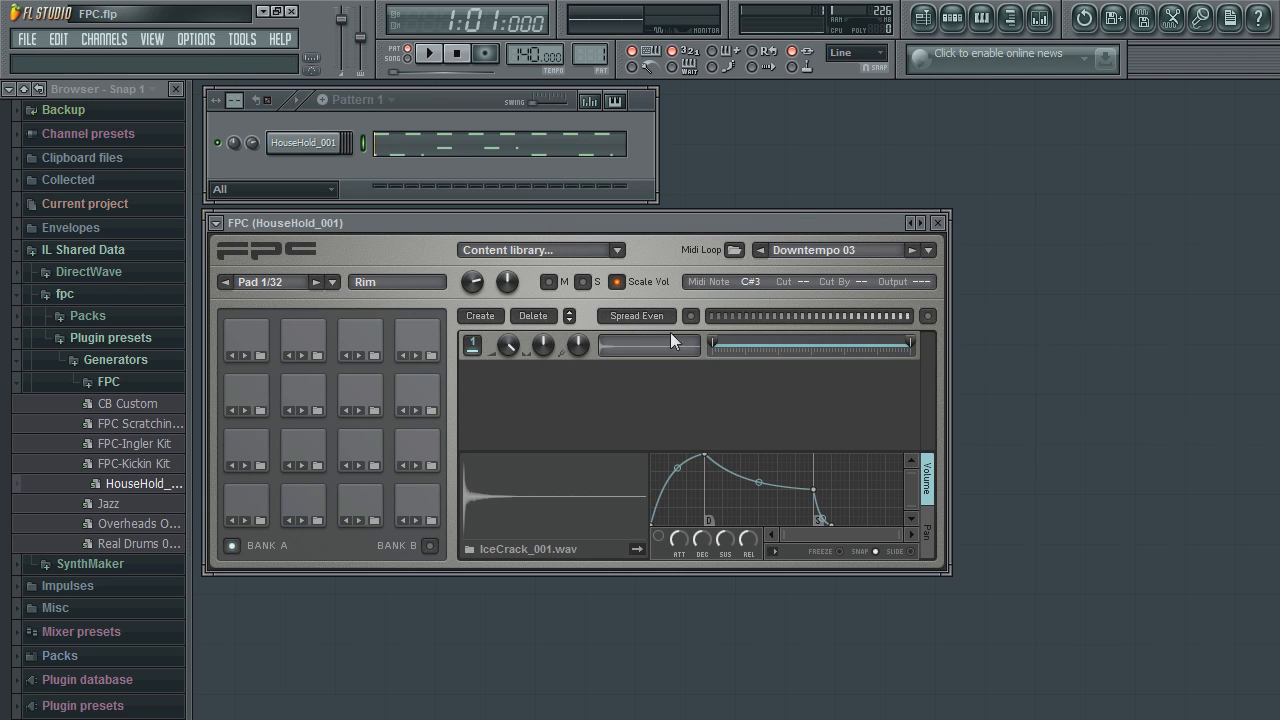
- Select Snare 2, lower its layer envelope peak to about 75% and start playback
click(360, 395)
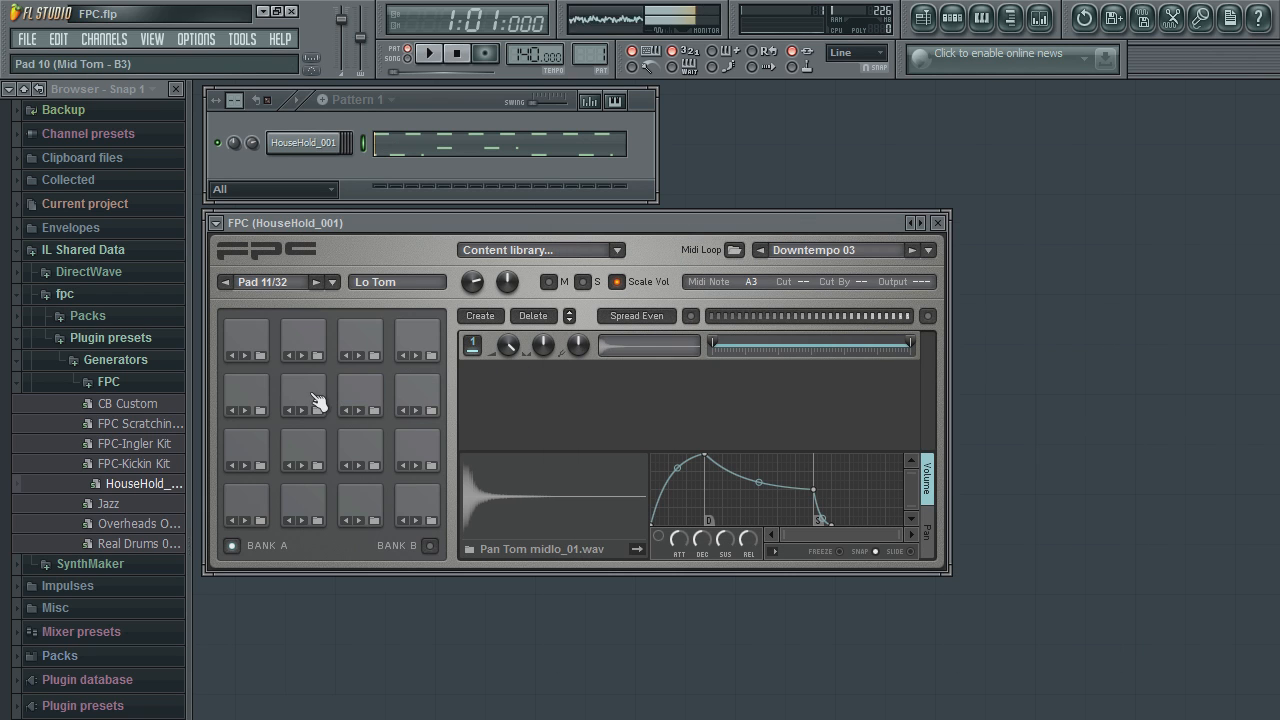
click(305, 398)
click(302, 445)
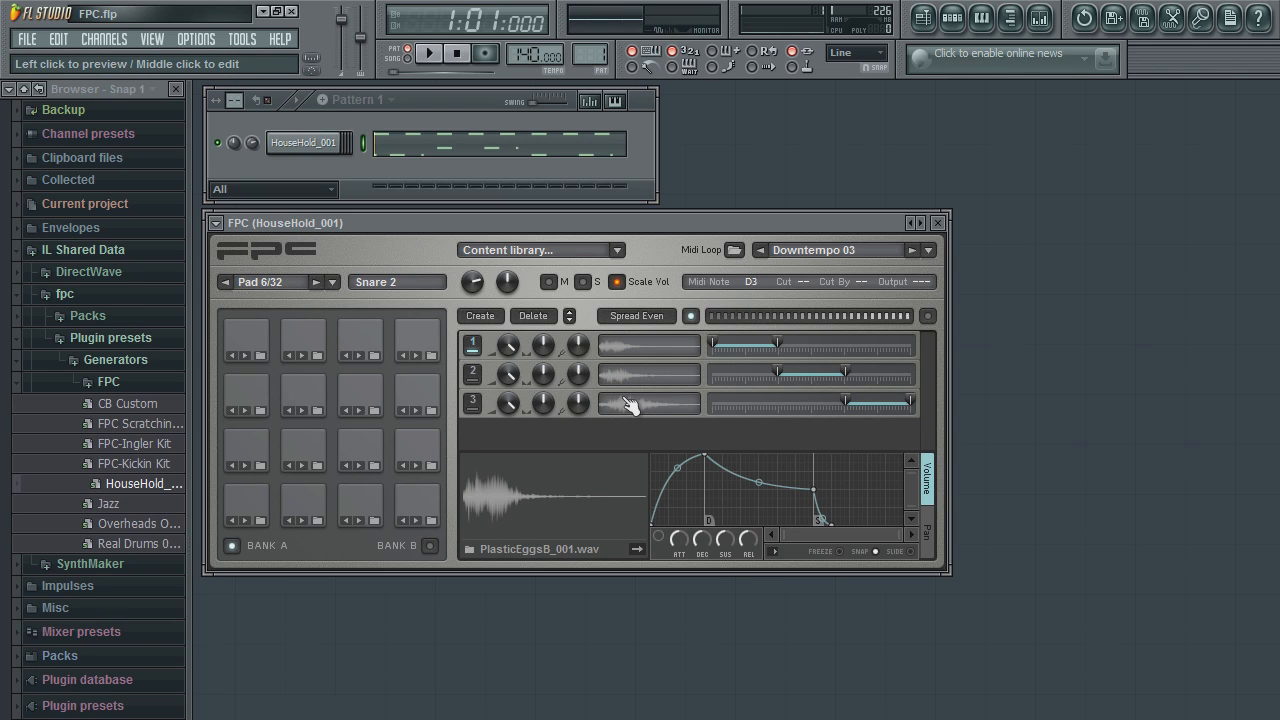
drag(705, 458, 709, 484)
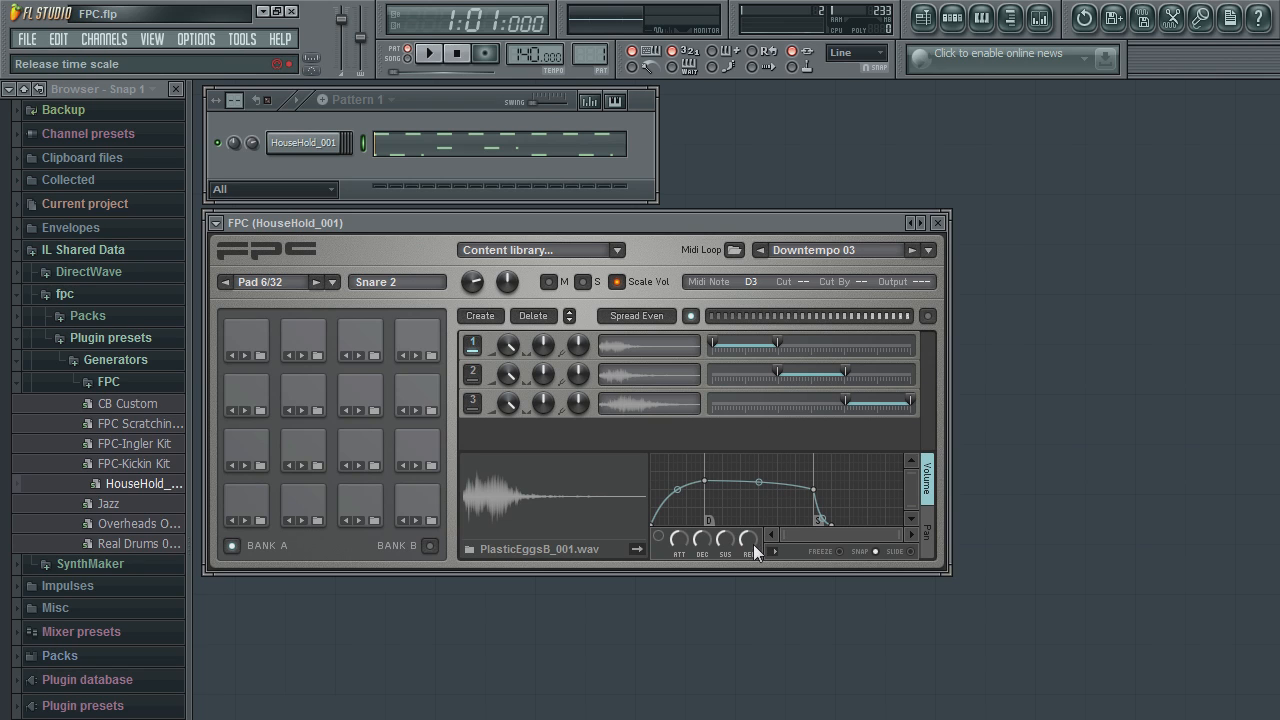
drag(907, 536, 842, 536)
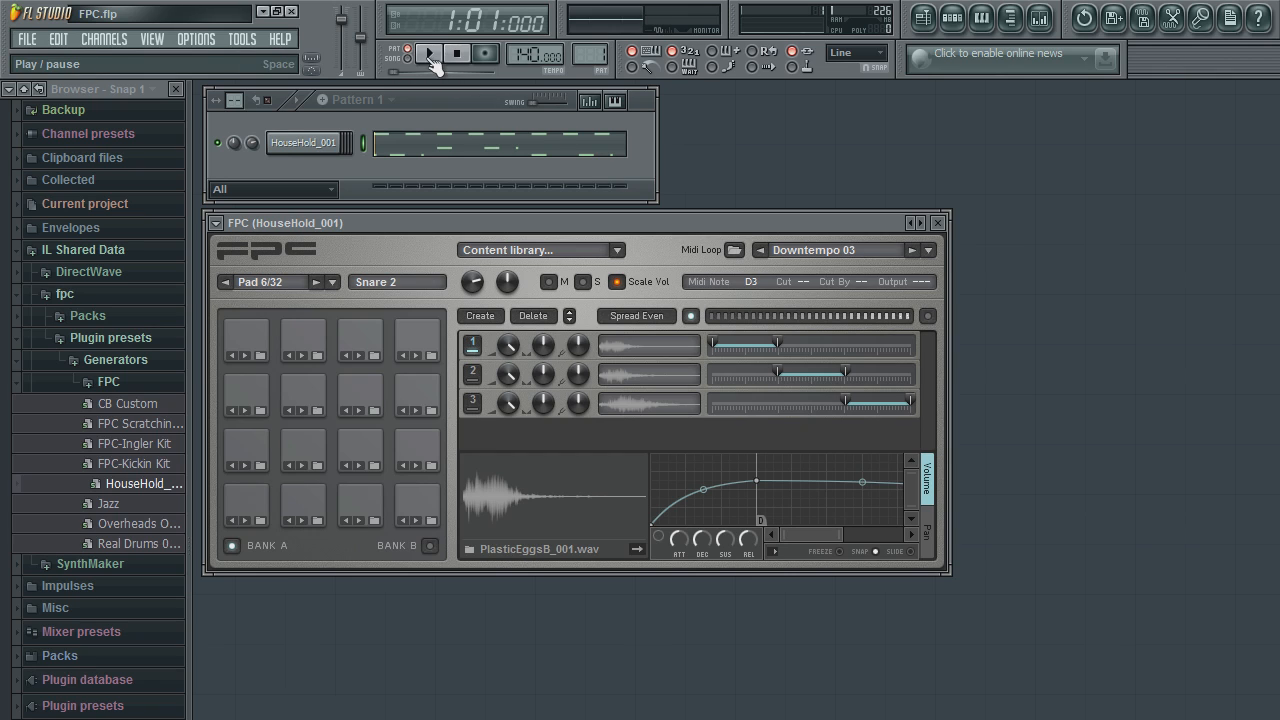
click(433, 55)
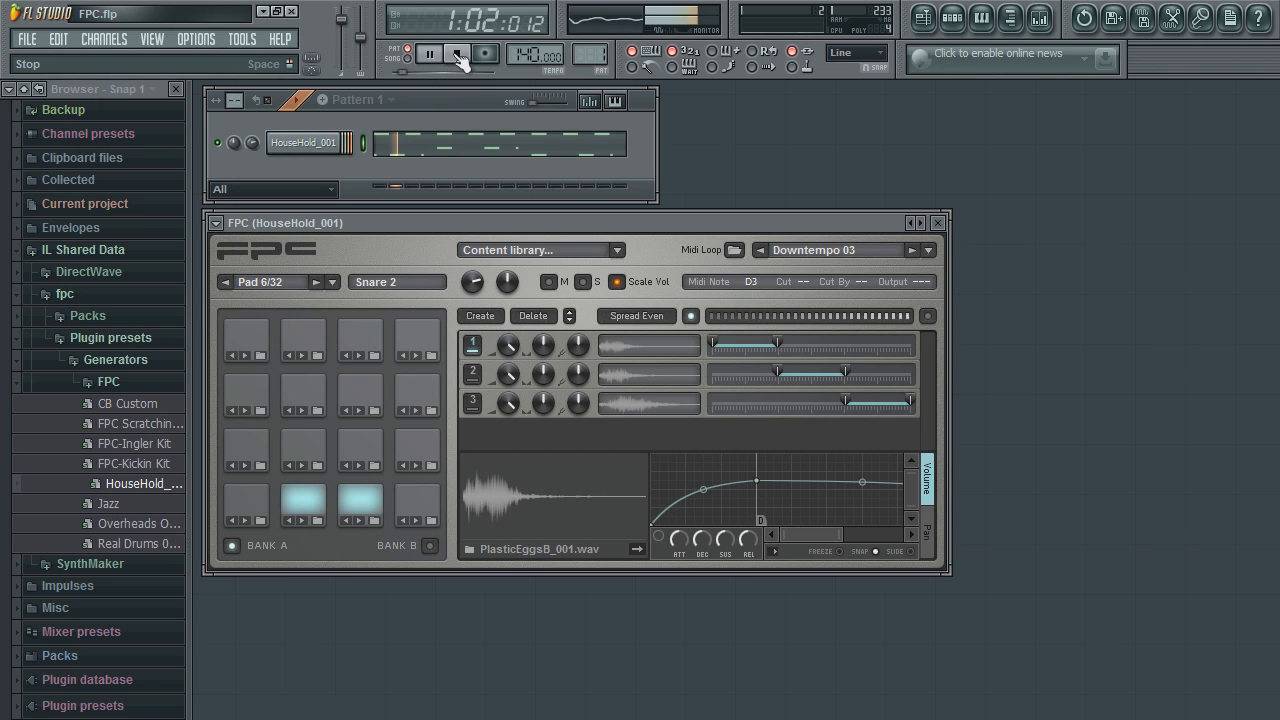